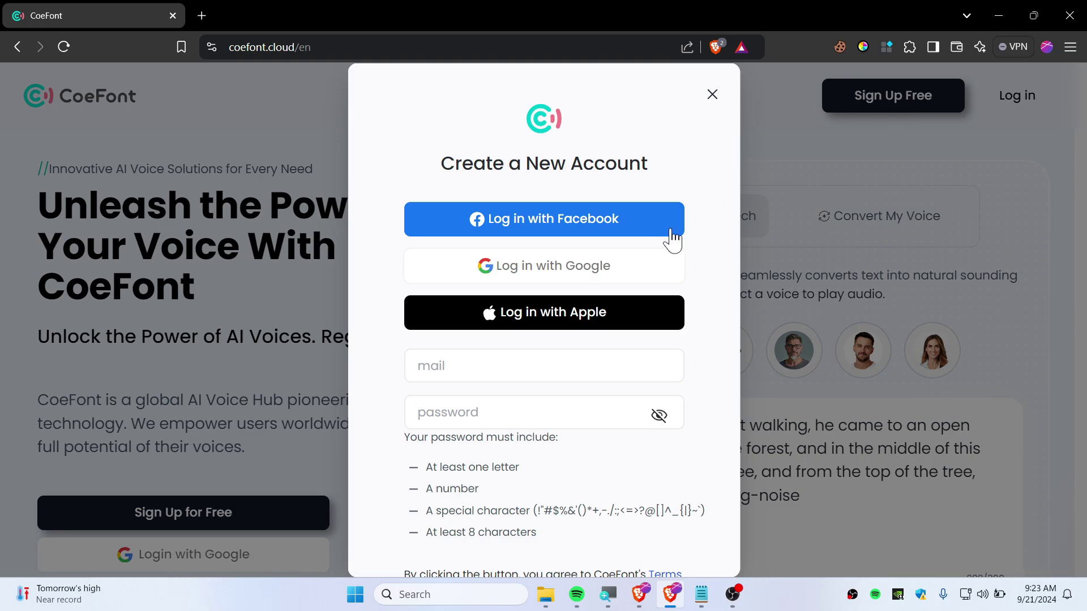
Sign up for CoeFont with an existing Google account and approve the sign-in.
left_click(579, 270)
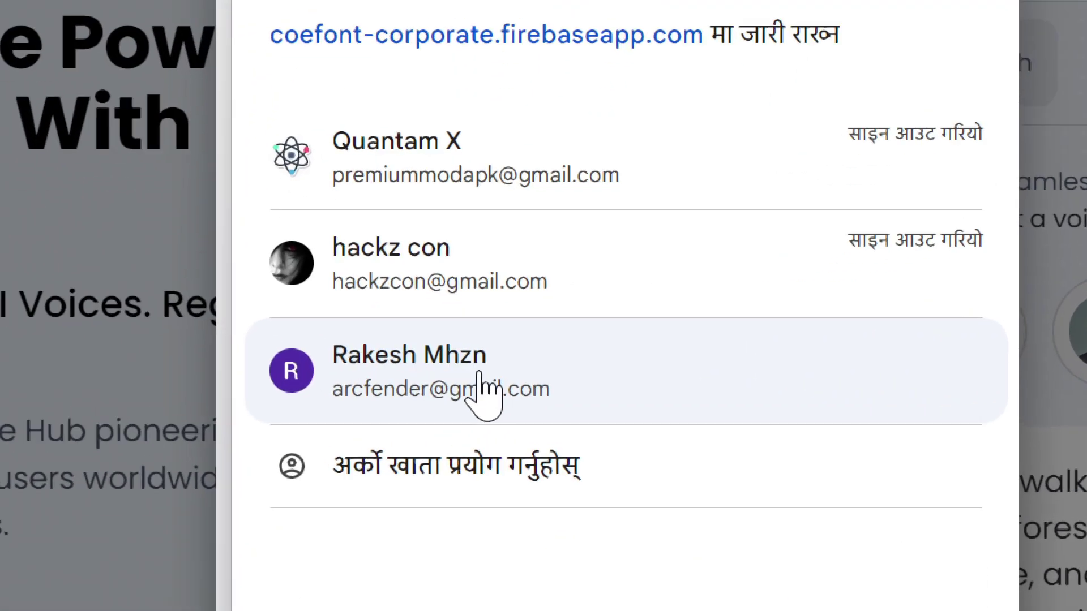
left_click(480, 378)
left_click(646, 419)
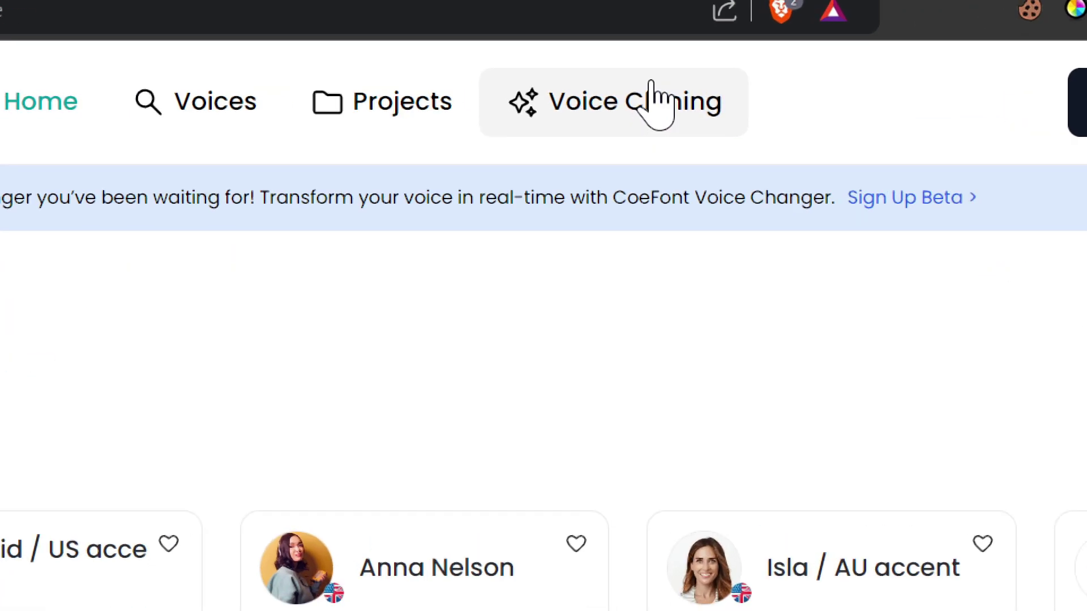
Start cloning a new voice and choose English as its primary language.
left_click(637, 93)
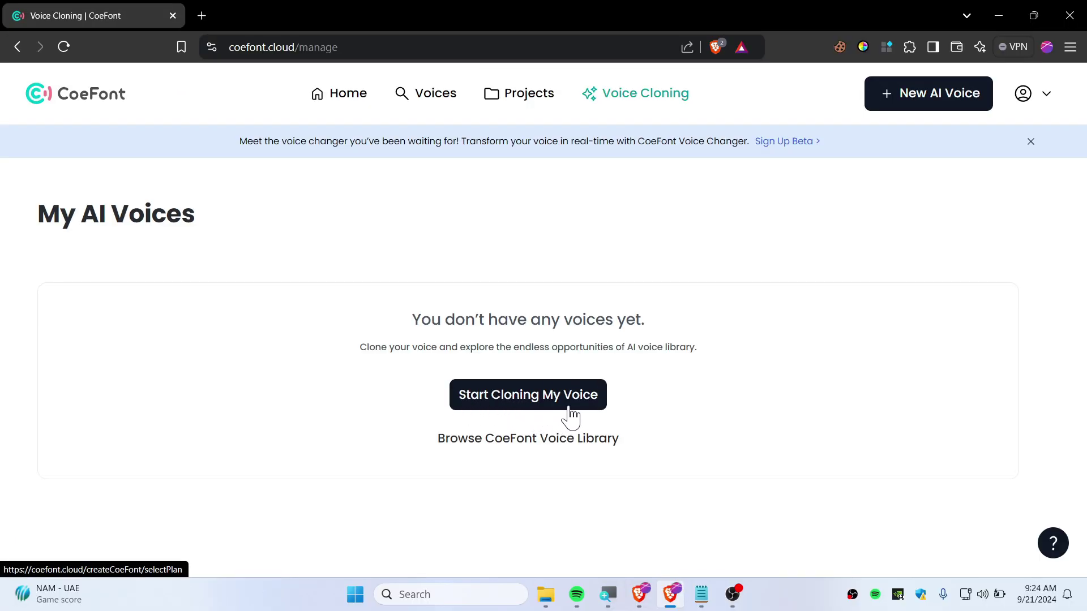
left_click(535, 409)
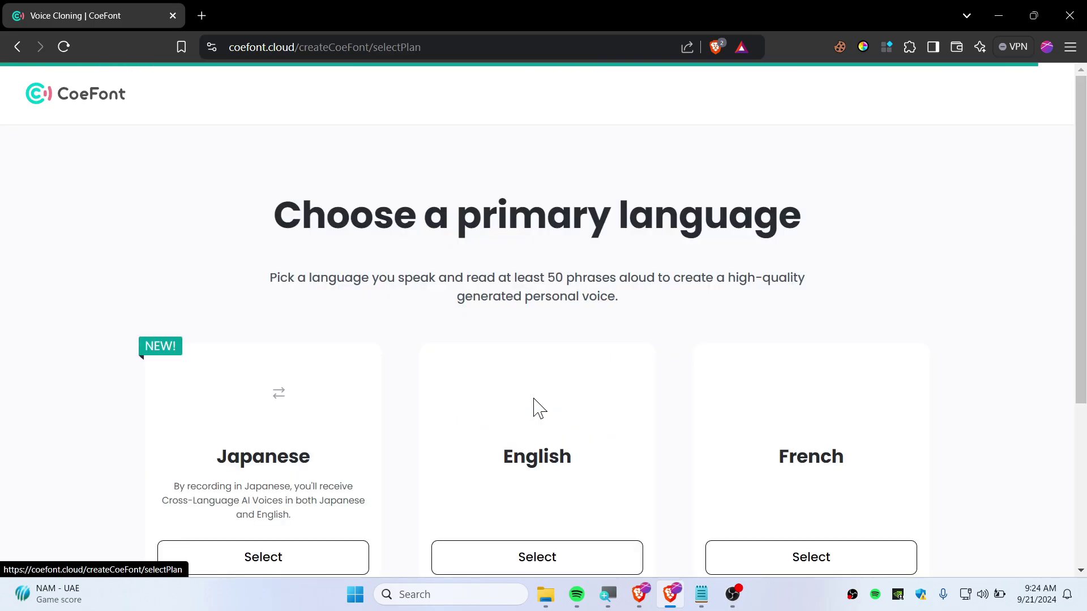
scroll(466, 408, "down", 5)
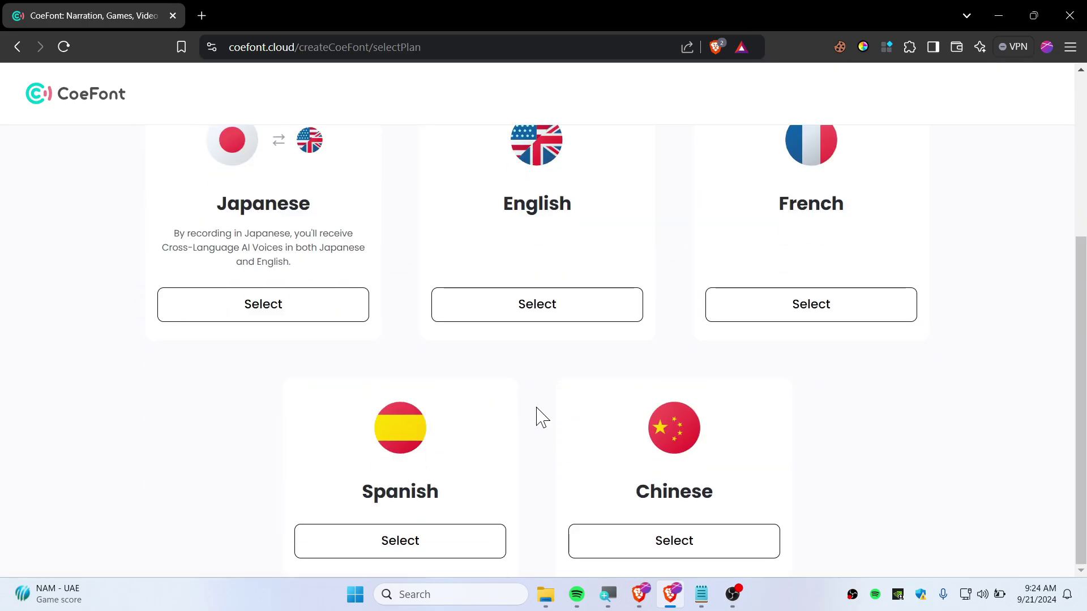
left_click(534, 316)
Review the recording tips, proceed to create the AI voice, and allow microphone access until the site is closed.
left_click_drag(409, 216, 599, 250)
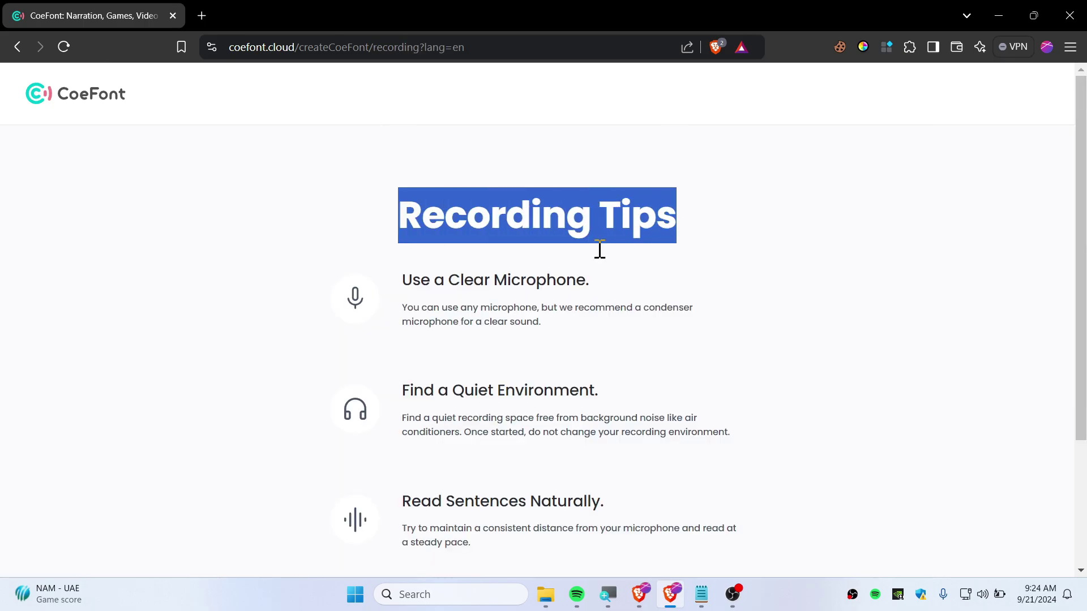
left_click(562, 272)
scroll(525, 359, "down", 3)
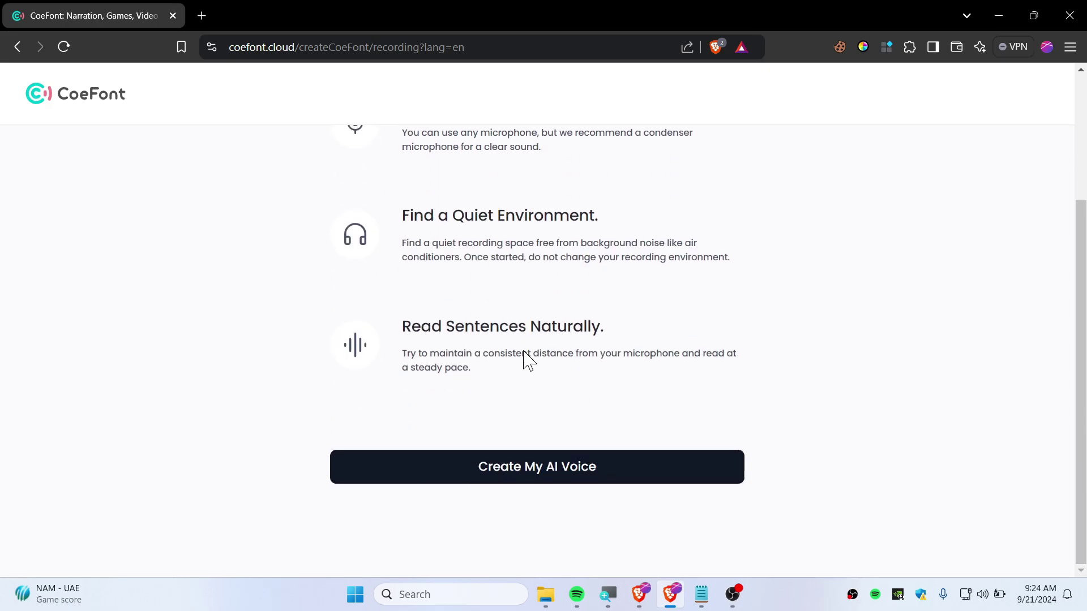
triple_click(434, 327)
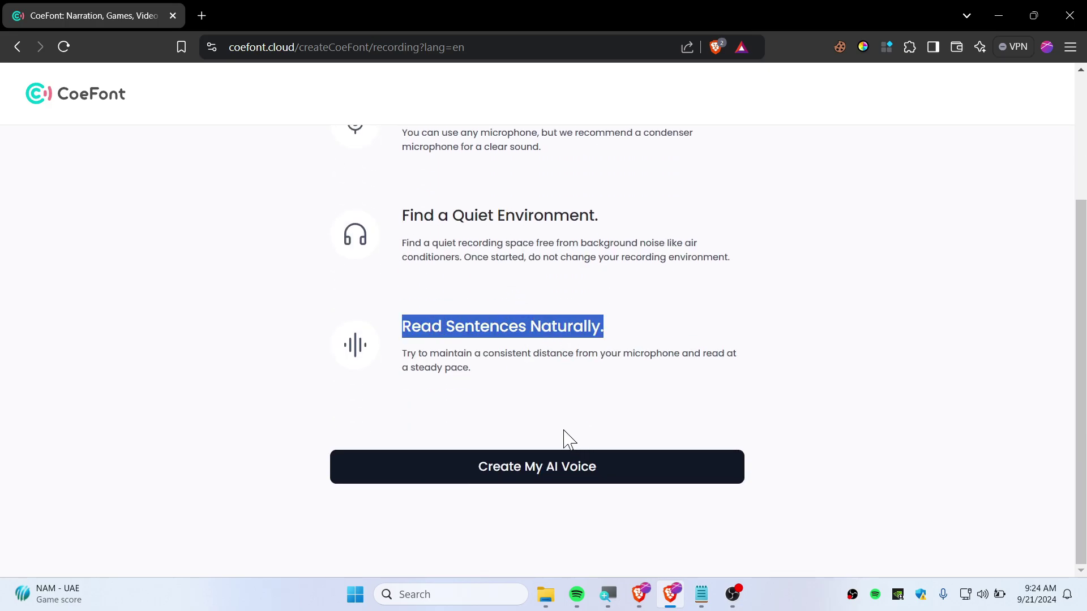
left_click(539, 471)
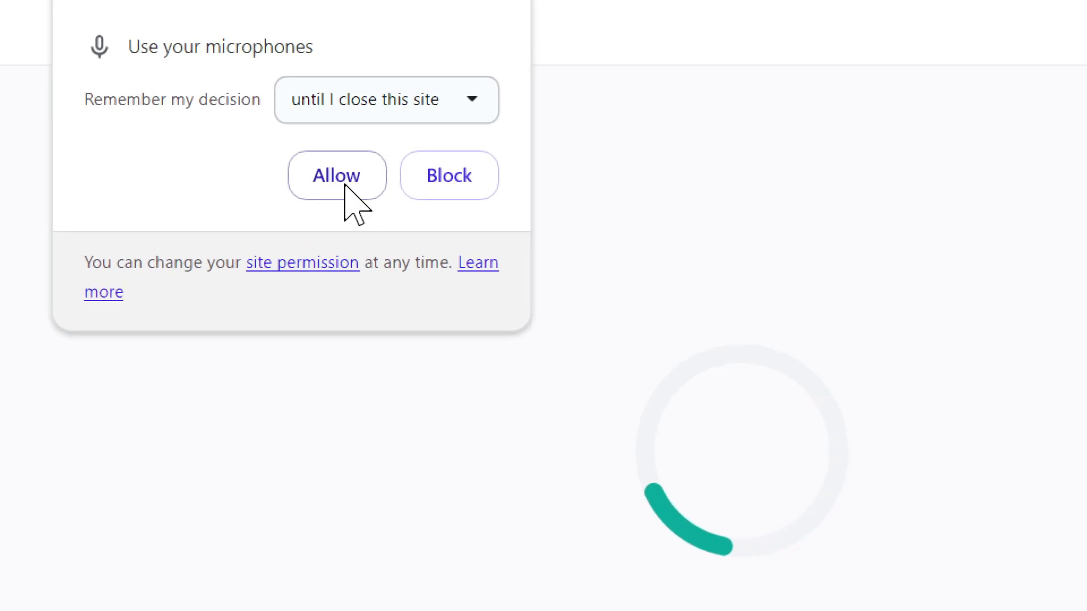
left_click(346, 185)
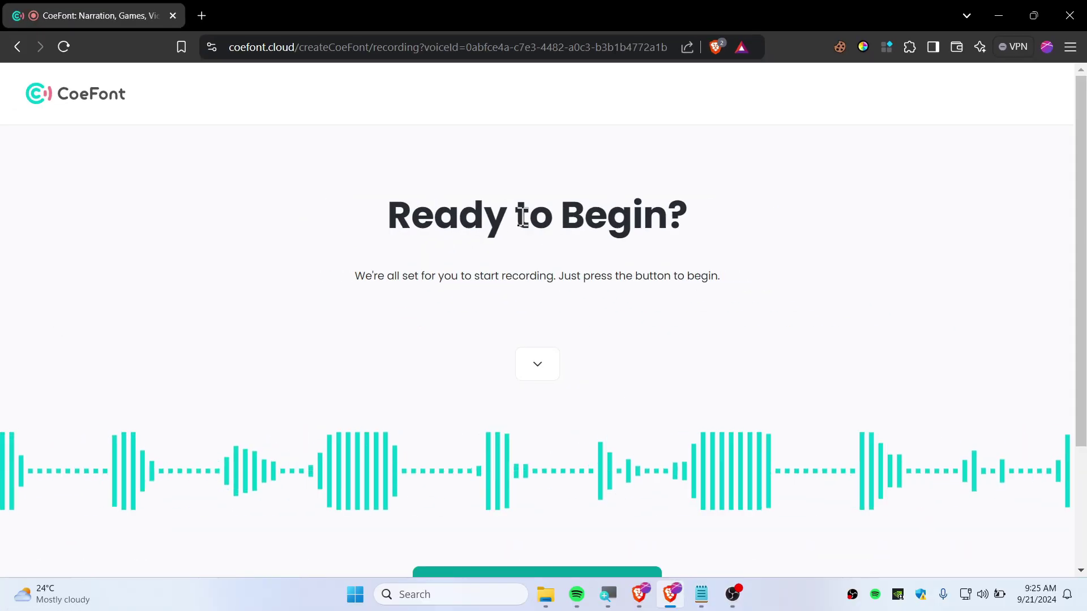
Start the recording session, record the phrase "We have a peach, a grape, and two pears." and accept it.
scroll(606, 323, "down", 3)
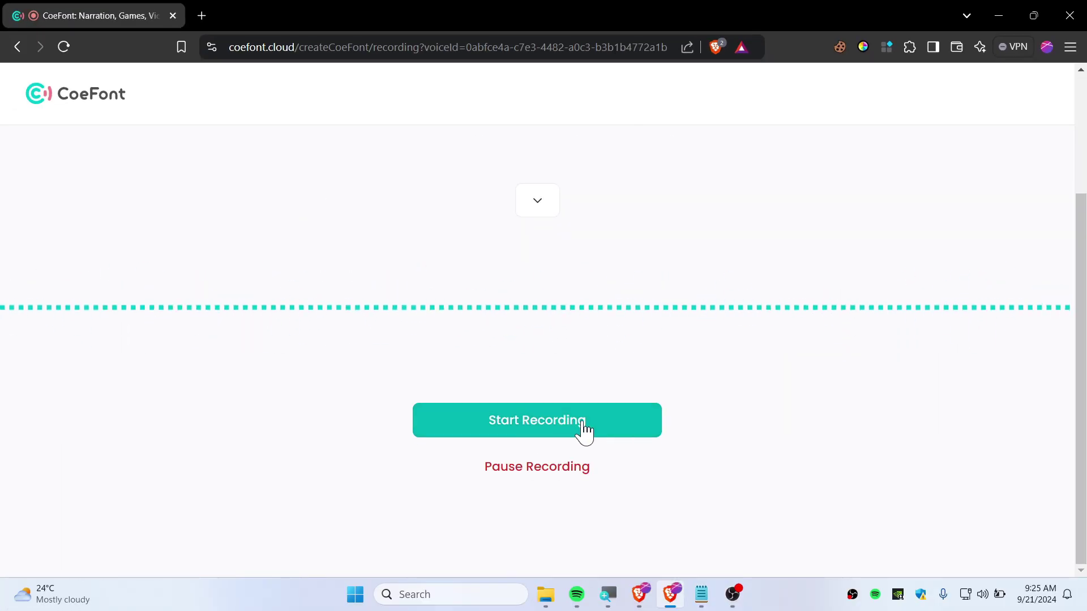
left_click(565, 429)
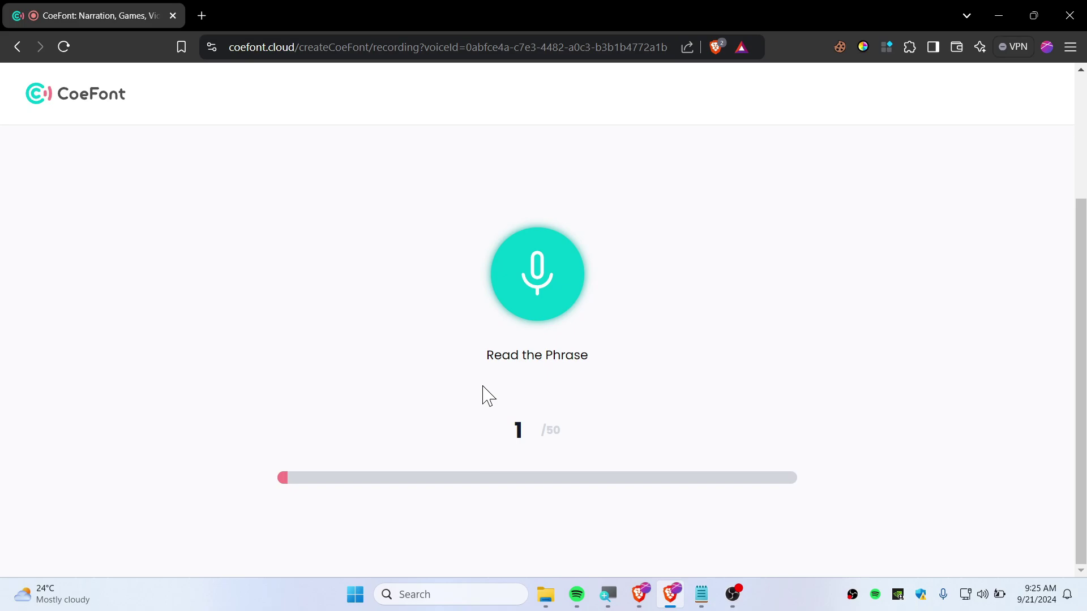
key("ctrl+minus")
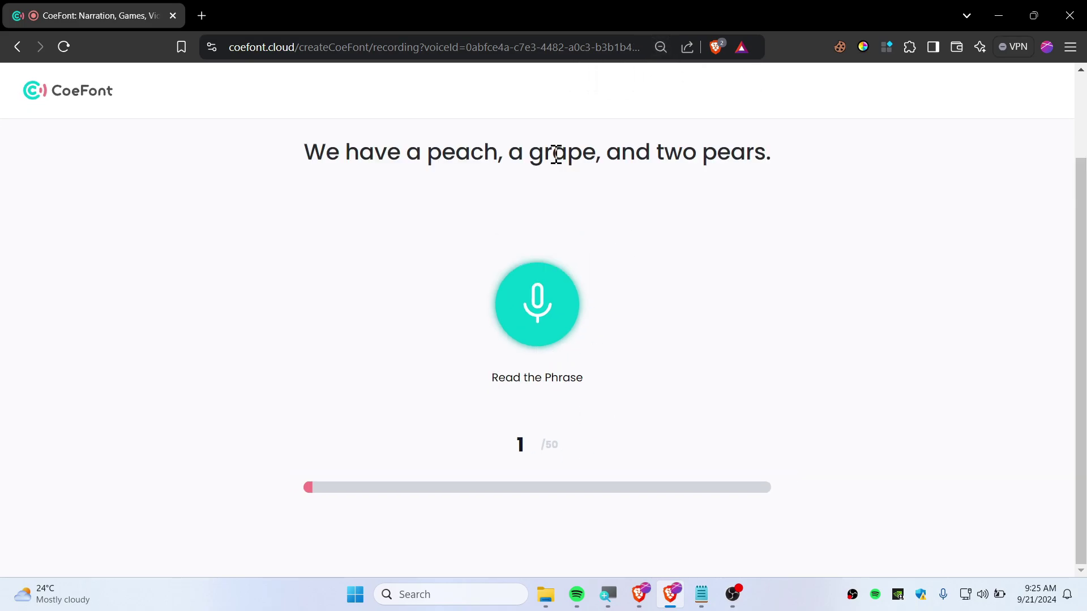
left_click(537, 305)
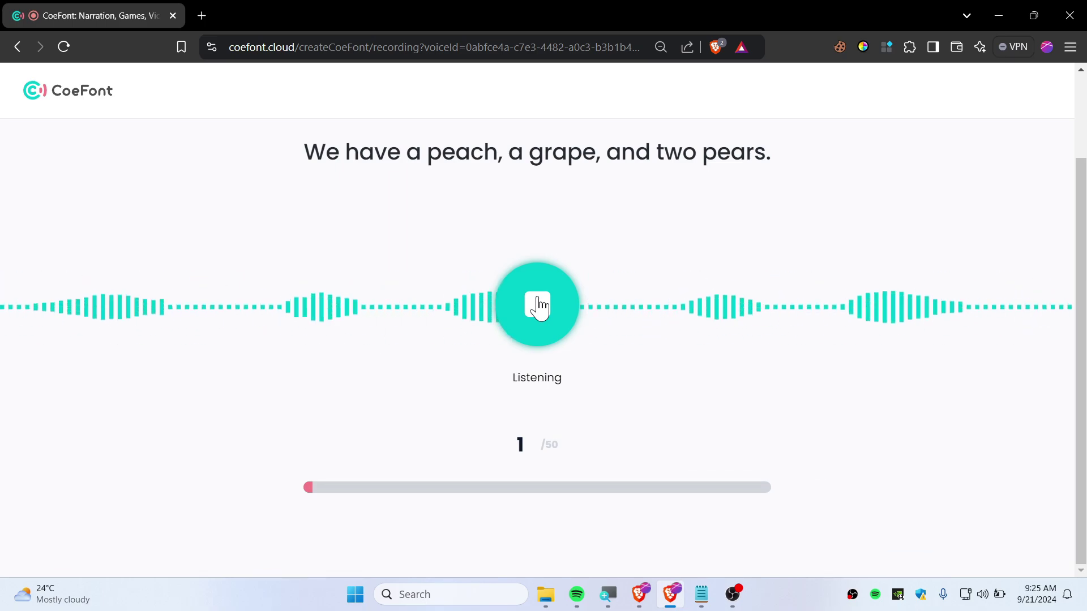
left_click(537, 306)
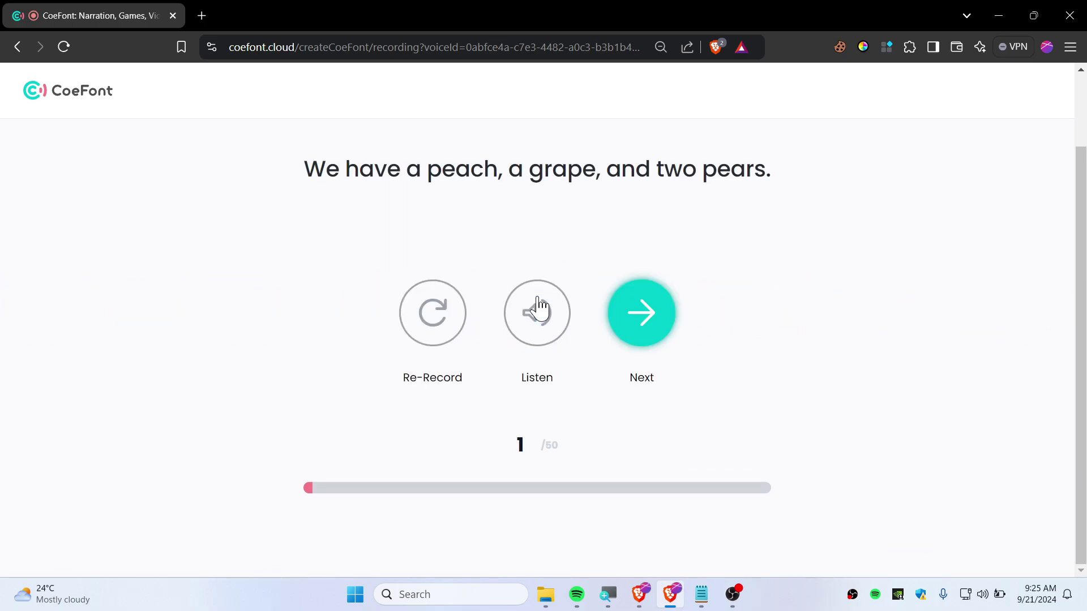
left_click(652, 323)
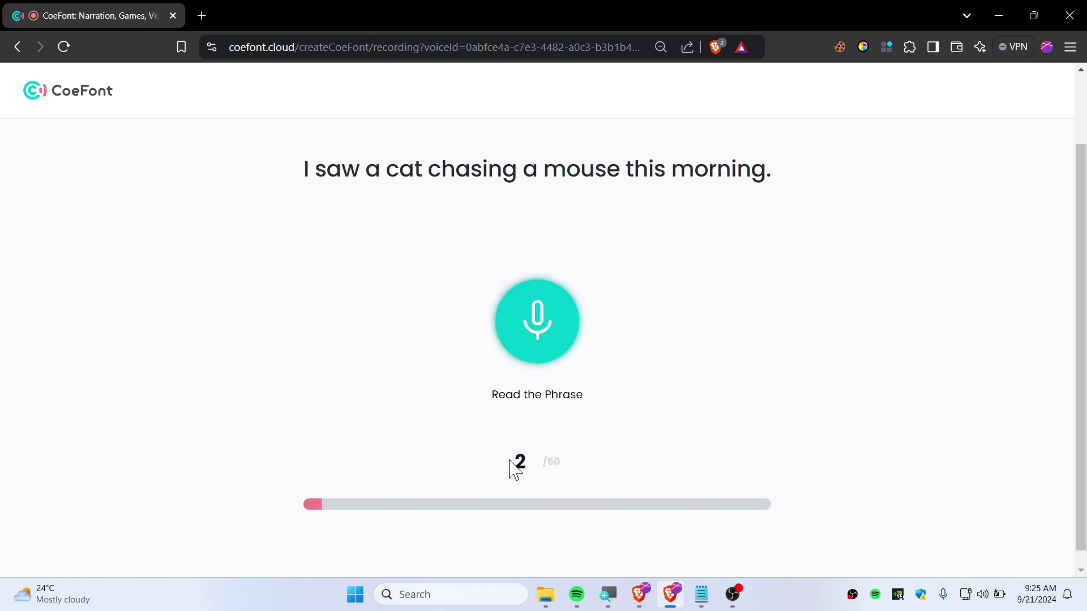
Record the phrase "I saw a cat chasing a mouse this morning." and accept it.
left_click_drag(534, 394, 616, 399)
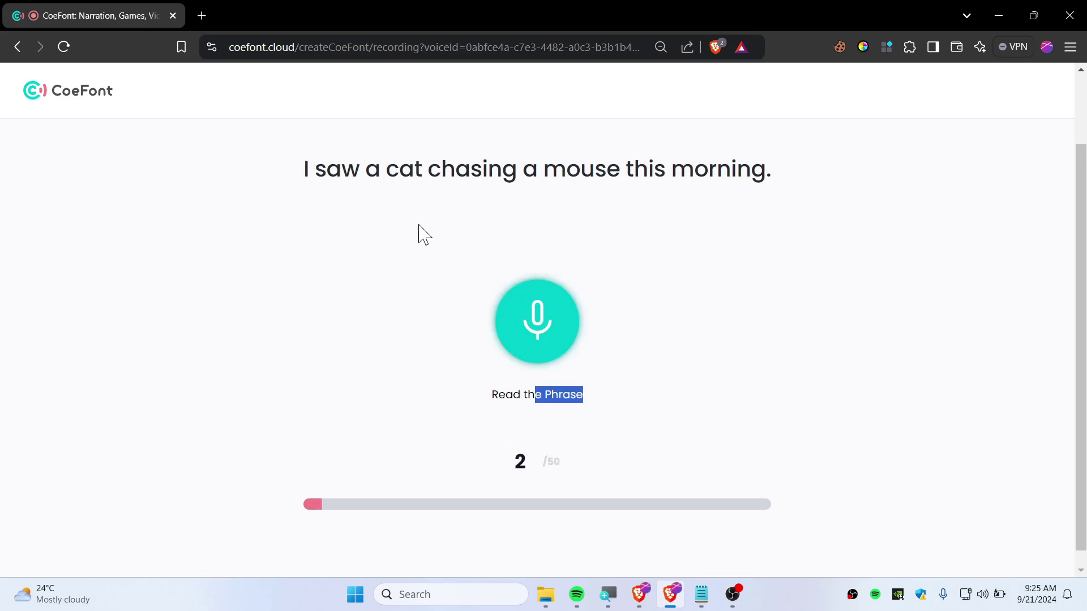
left_click_drag(315, 169, 681, 180)
left_click(541, 323)
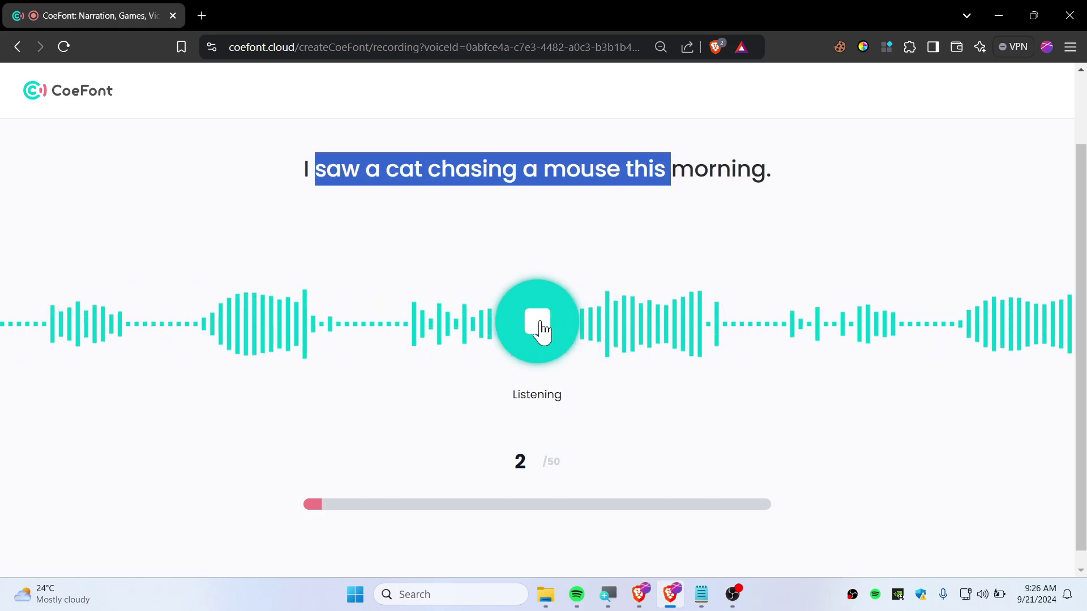
left_click(540, 324)
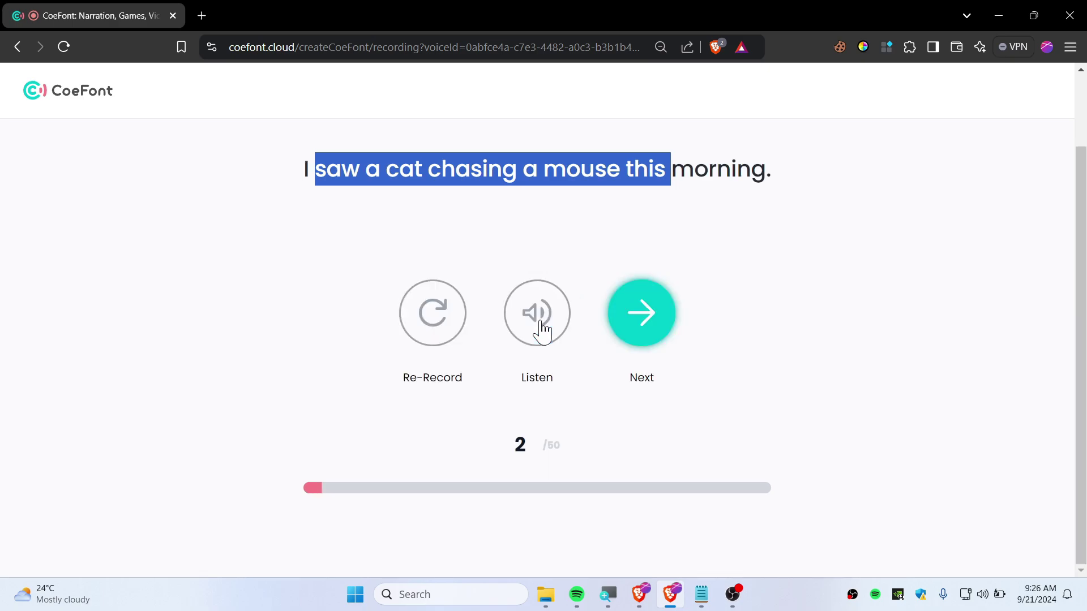
left_click(654, 329)
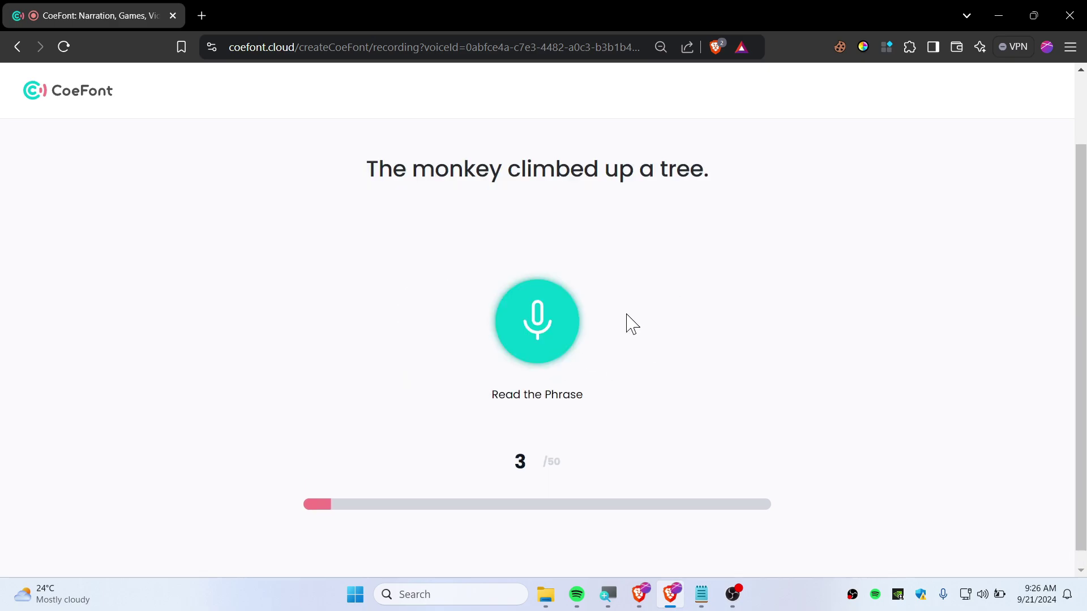
Record the phrase "The monkey climbed up a tree." and accept it.
left_click(538, 332)
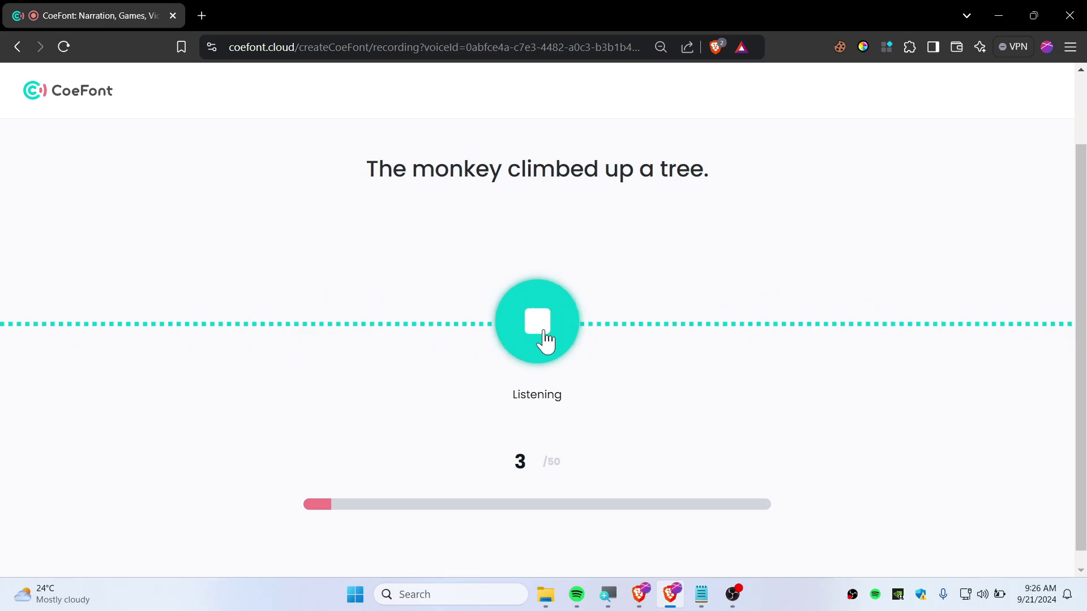
left_click(544, 339)
left_click(651, 319)
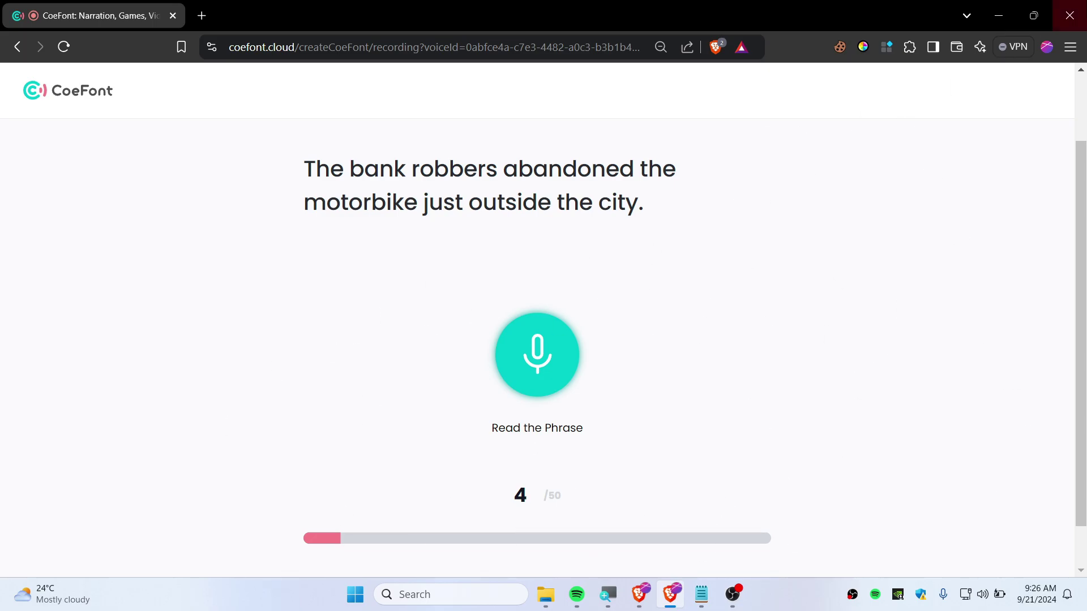
Close the recording window, use the ready private voice in a new project, and activate its empty text block.
left_click(1069, 16)
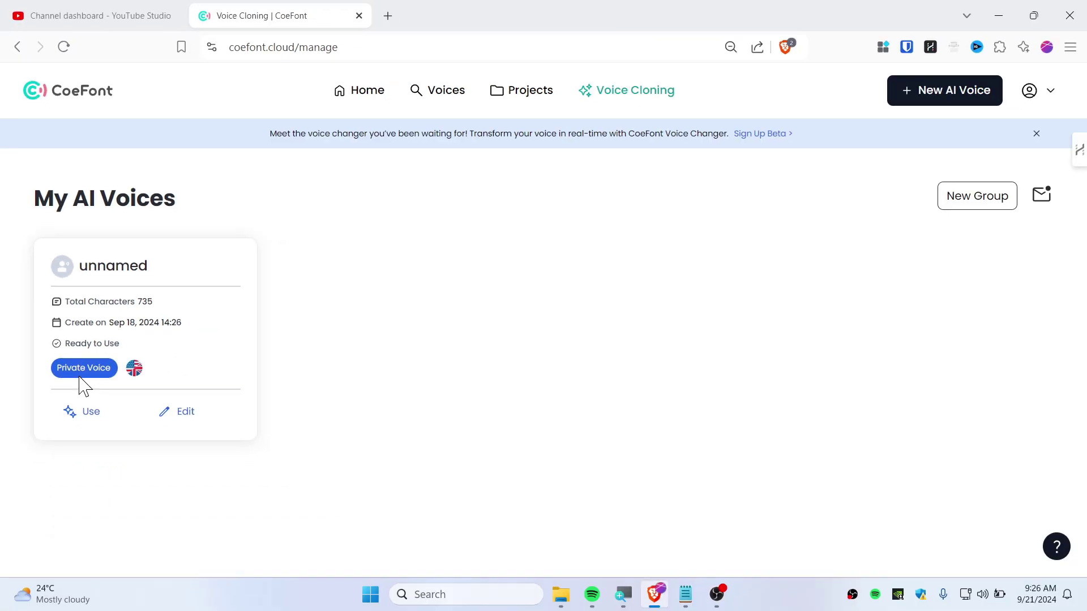
left_click(91, 417)
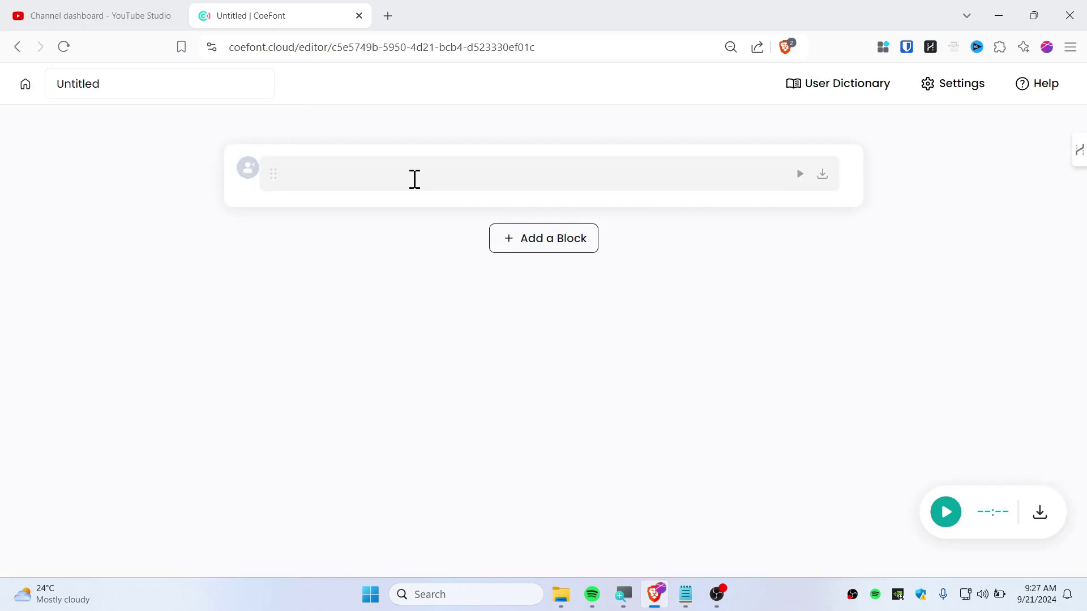
left_click(396, 169)
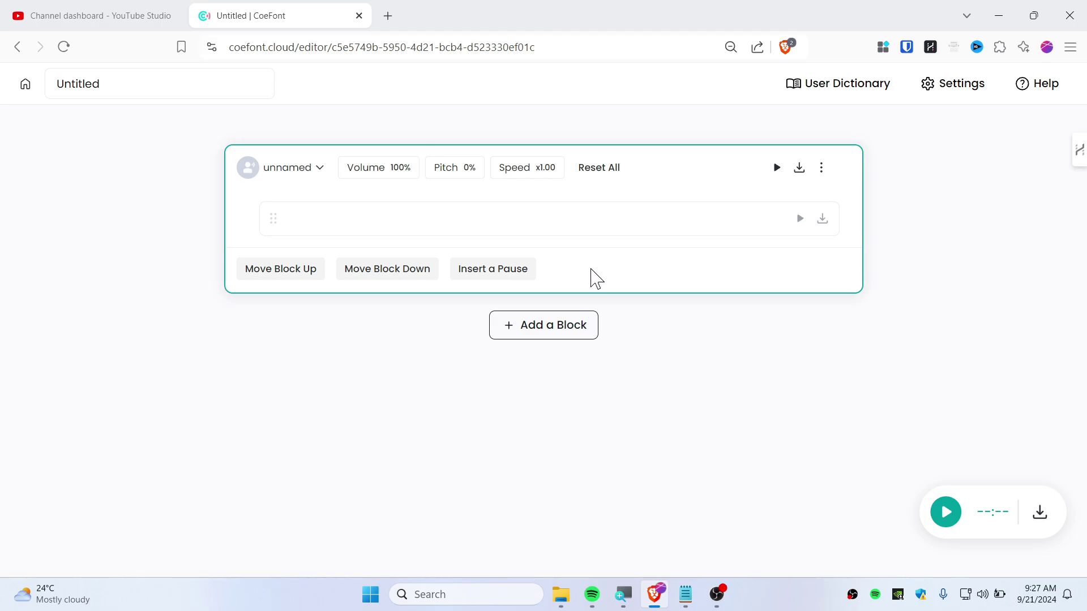
Switch to Notepad and copy the whole passage beginning "One day when he was out walking".
left_click(686, 594)
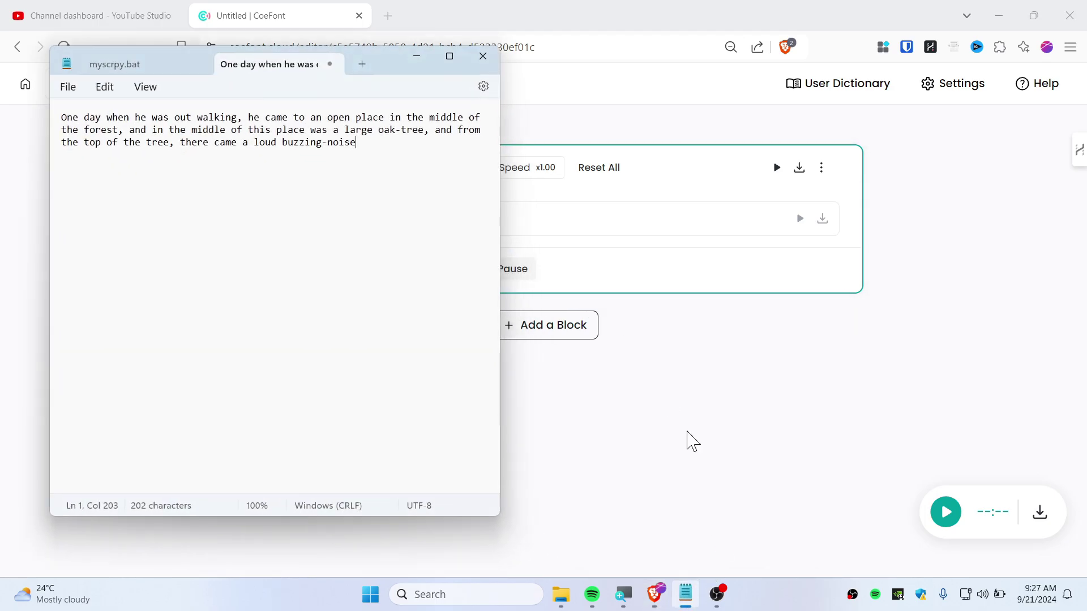
left_click_drag(414, 160, 83, 117)
left_click_drag(386, 64, 692, 180)
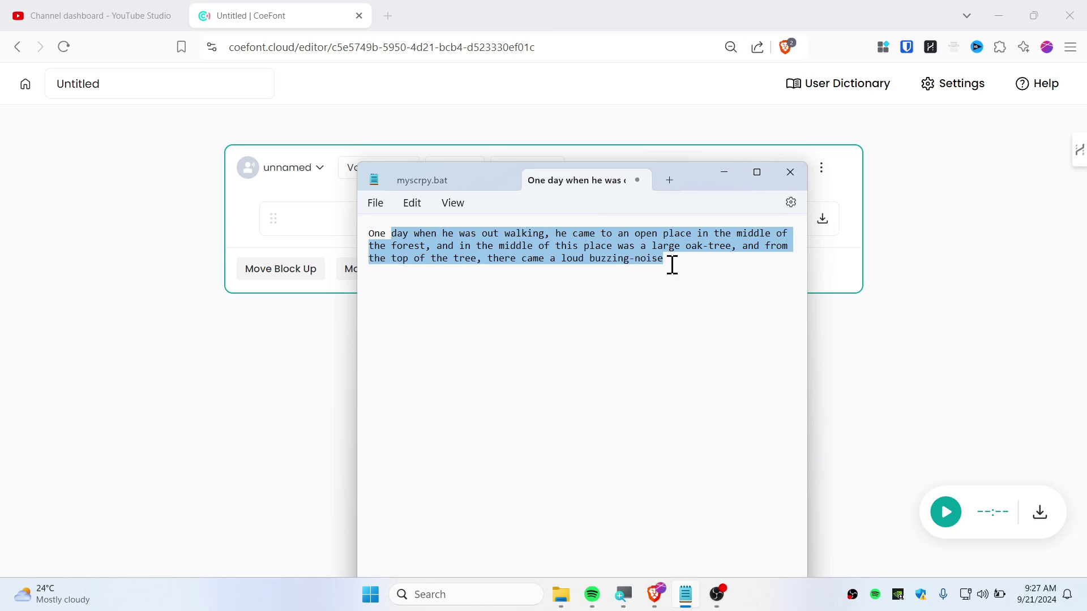
left_click_drag(460, 246, 586, 250)
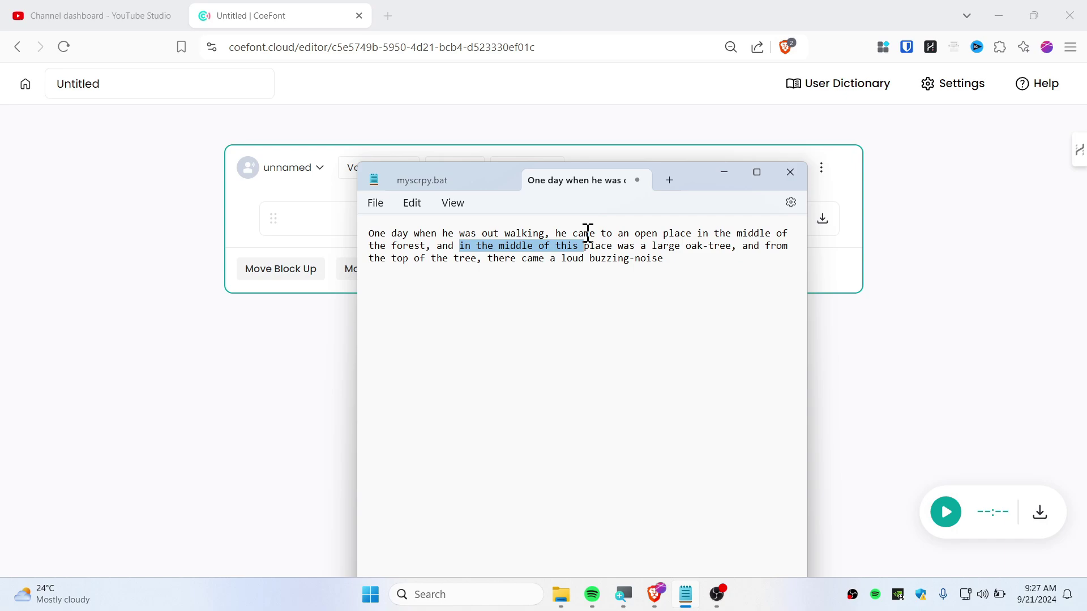
triple_click(588, 234)
key("ctrl+c")
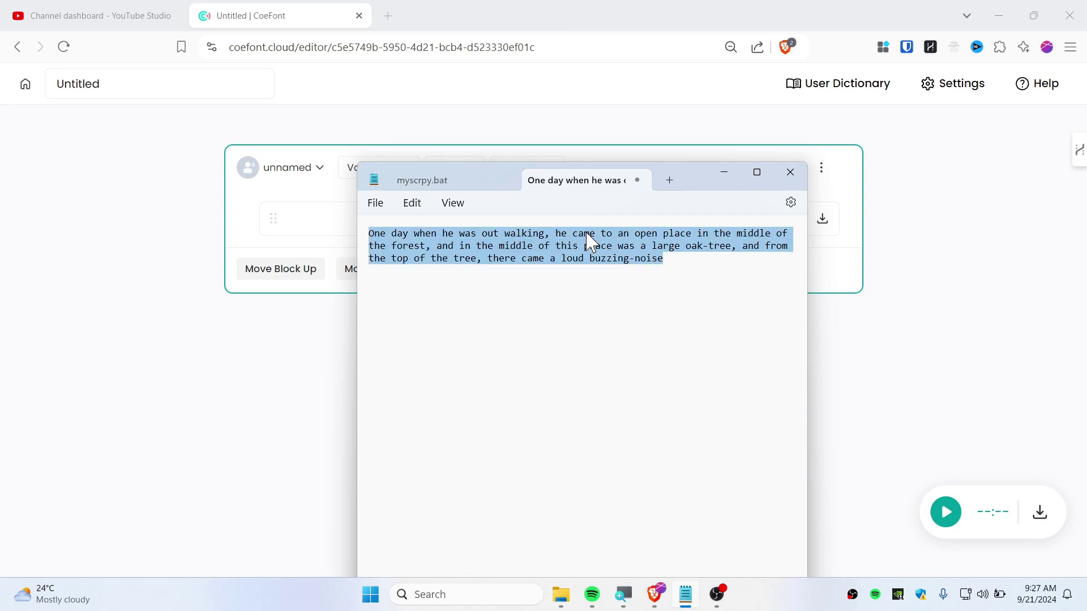
right_click(667, 258)
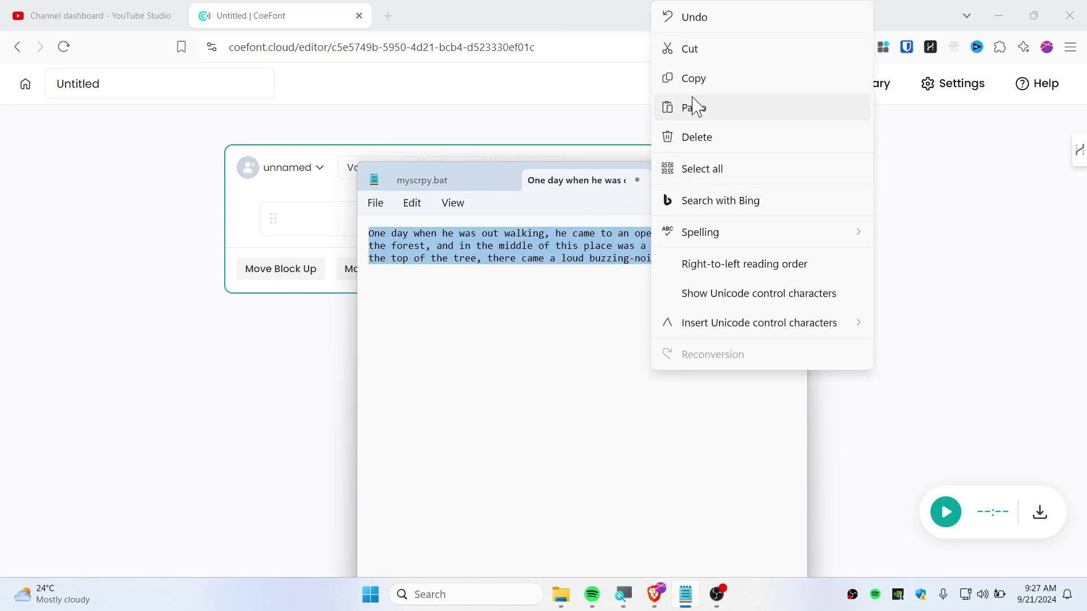
left_click(694, 79)
Paste the copied passage into the voice block, generate and play its speech, and highlight the spoken text.
left_click(334, 218)
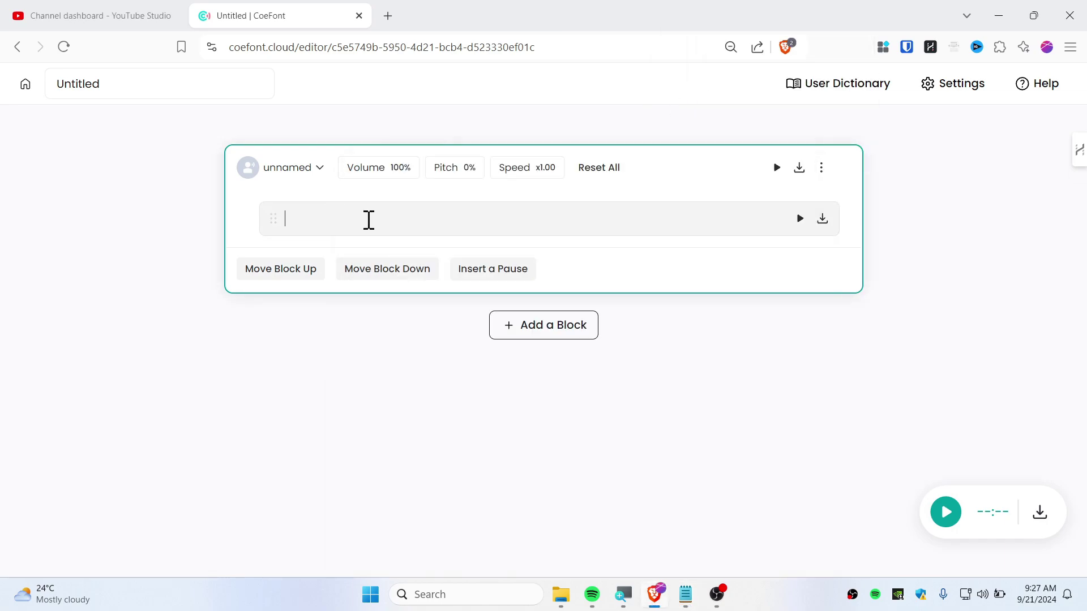
key("ctrl+v")
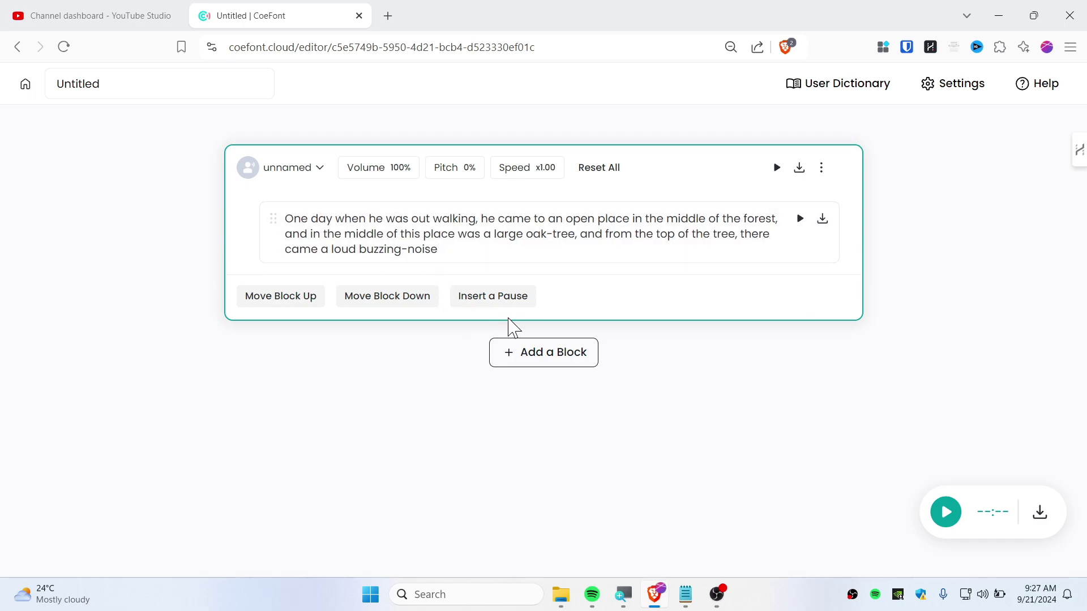
left_click(762, 421)
left_click(799, 219)
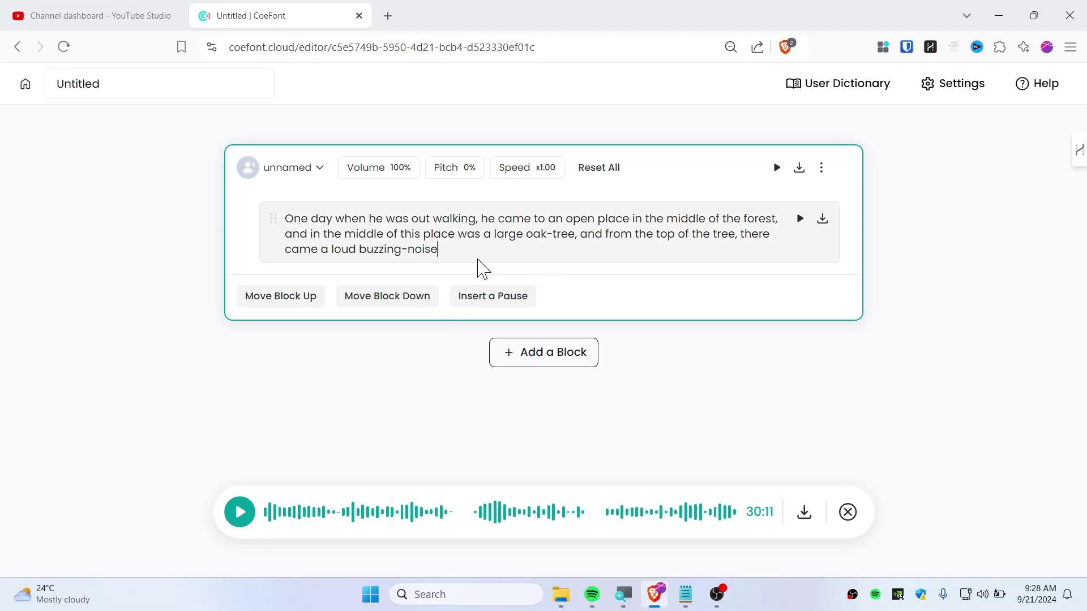
triple_click(426, 242)
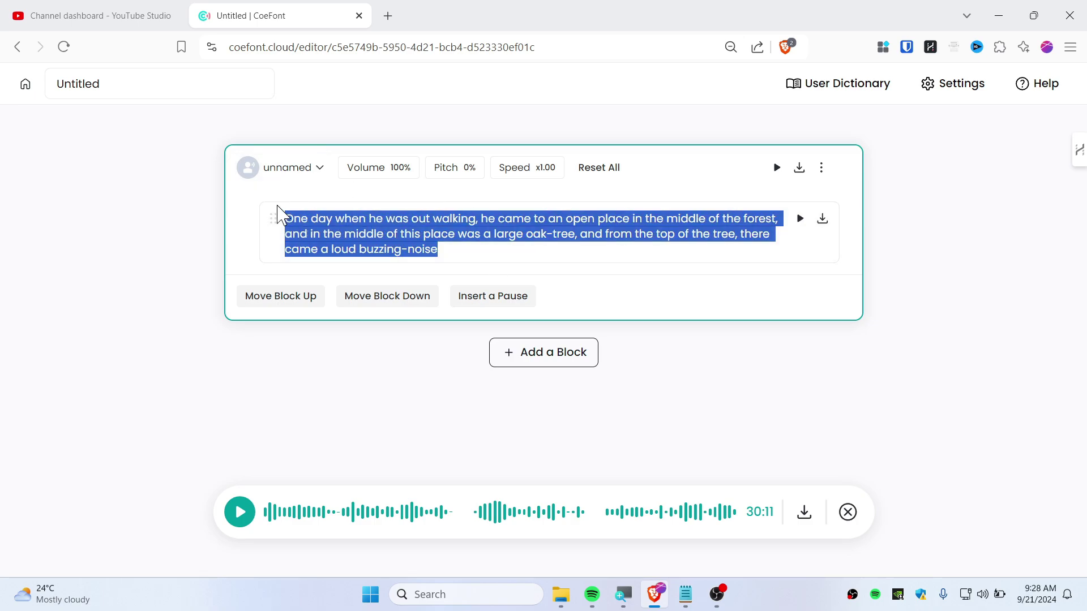